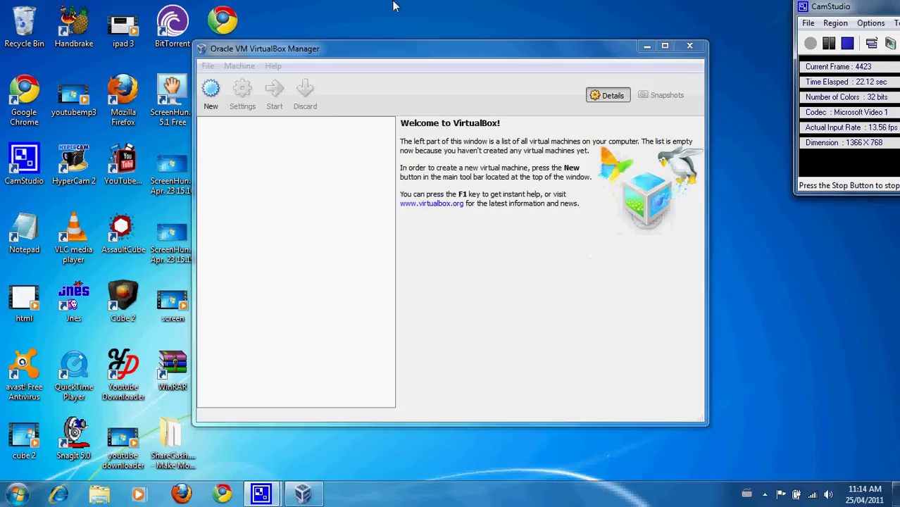
# - Start a new virtual machine and set its operating system to Linux (Ubuntu)
pyautogui.click(210, 107)
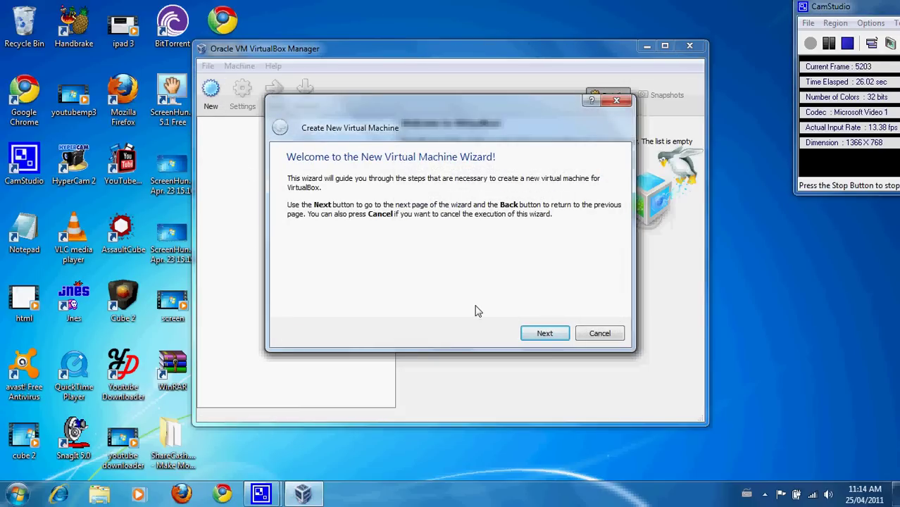
pyautogui.click(528, 335)
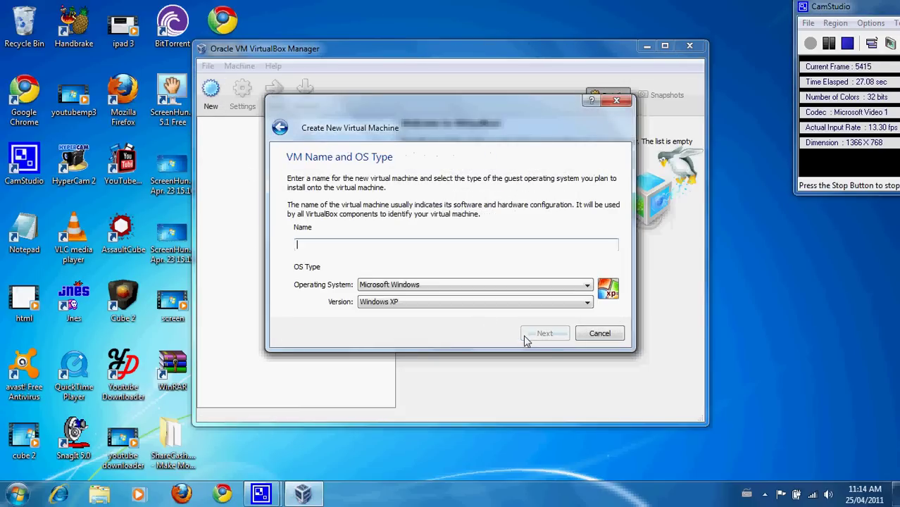
pyautogui.click(488, 303)
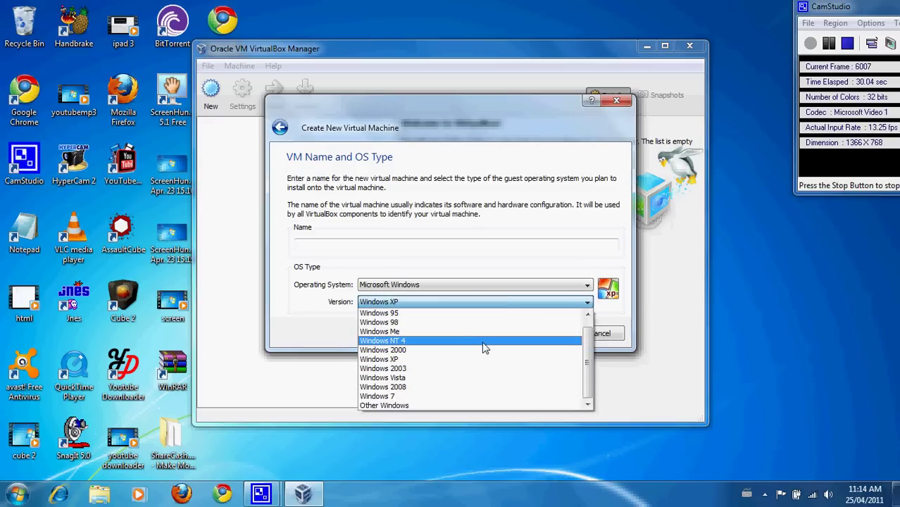
pyautogui.click(471, 285)
pyautogui.click(471, 284)
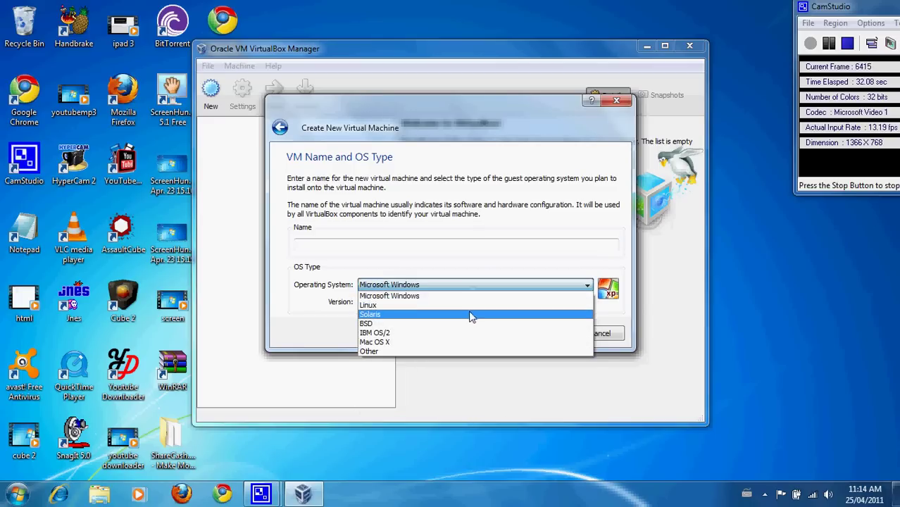
pyautogui.click(469, 305)
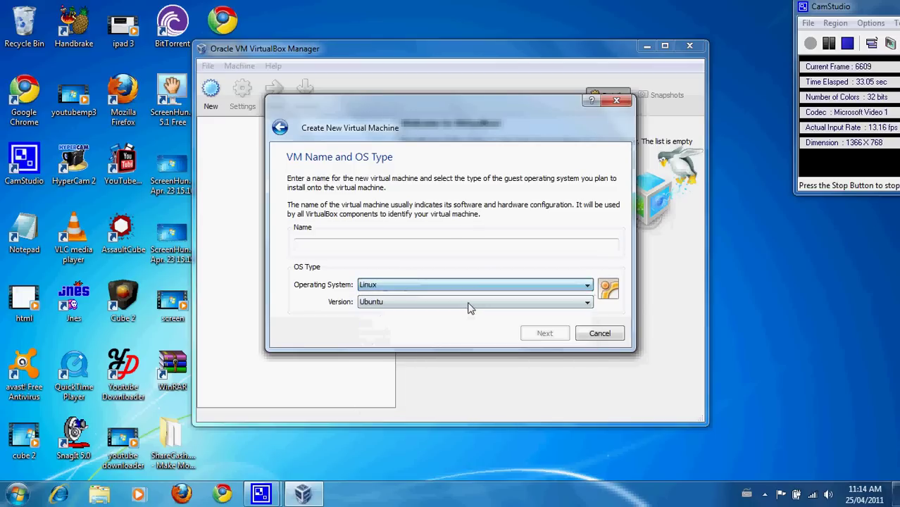
# - Name the machine 'linux' and accept the default memory size
pyautogui.click(460, 246)
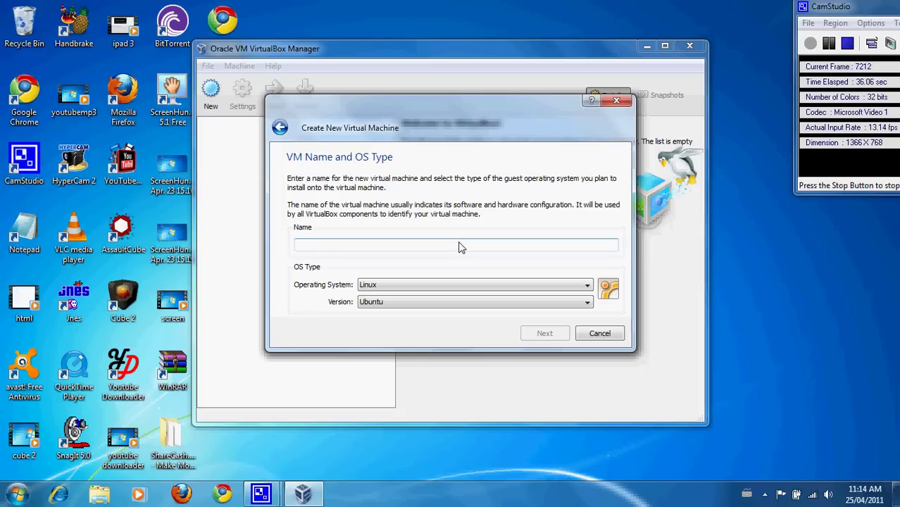
pyautogui.write('li')
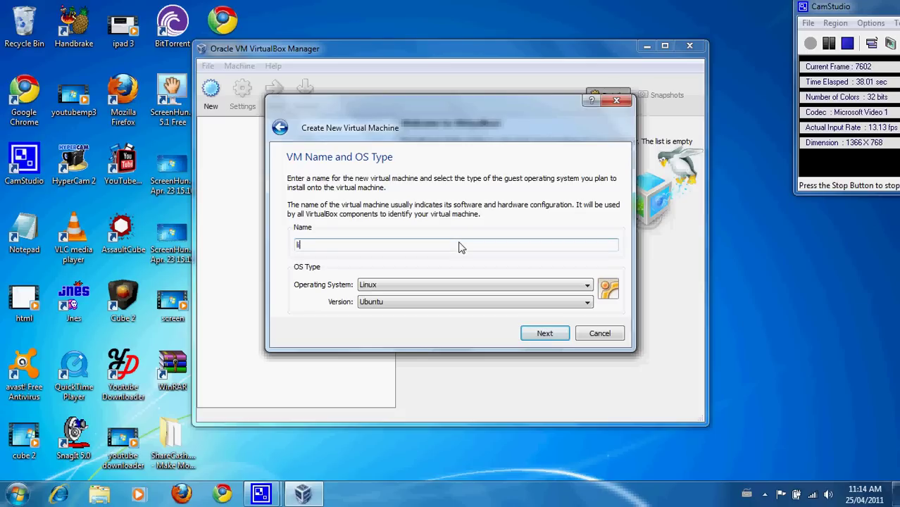
pyautogui.write('nux')
pyautogui.click(546, 338)
pyautogui.click(545, 338)
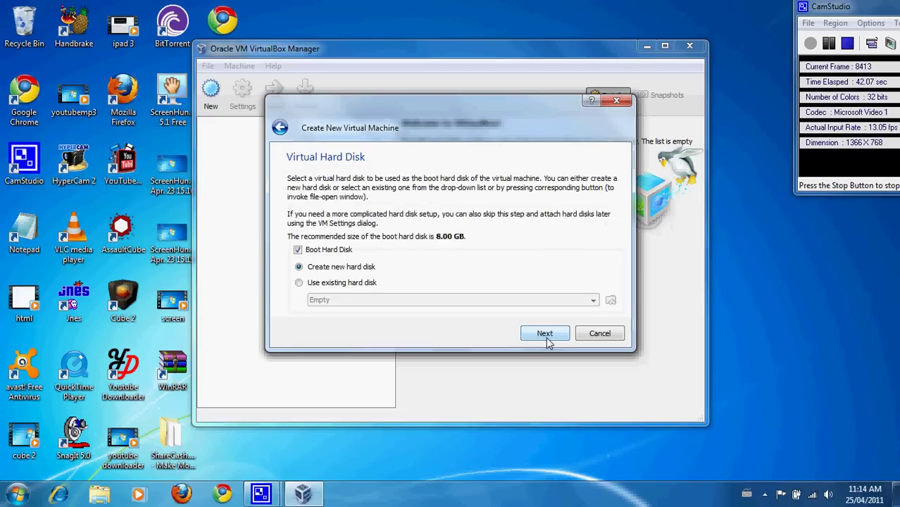
# - Create a fixed-size 8.00 GB boot disk named linux.vdi
pyautogui.click(547, 340)
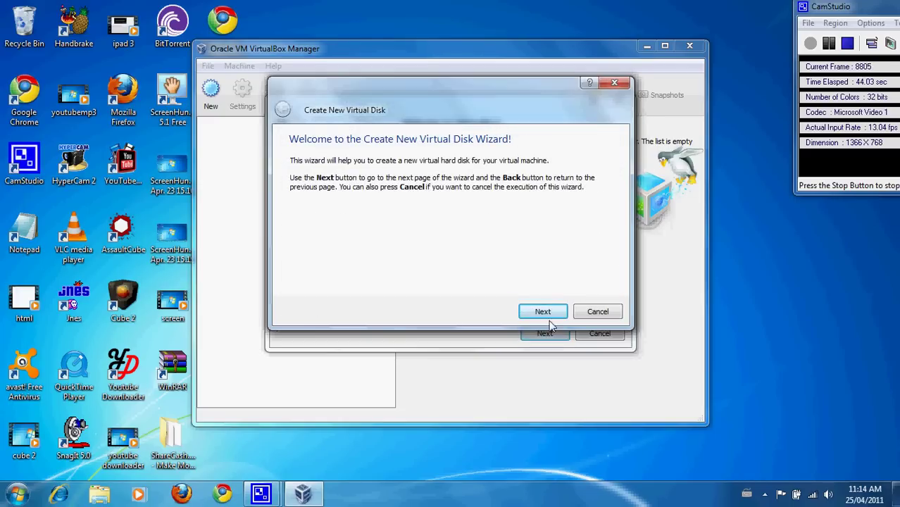
pyautogui.click(550, 317)
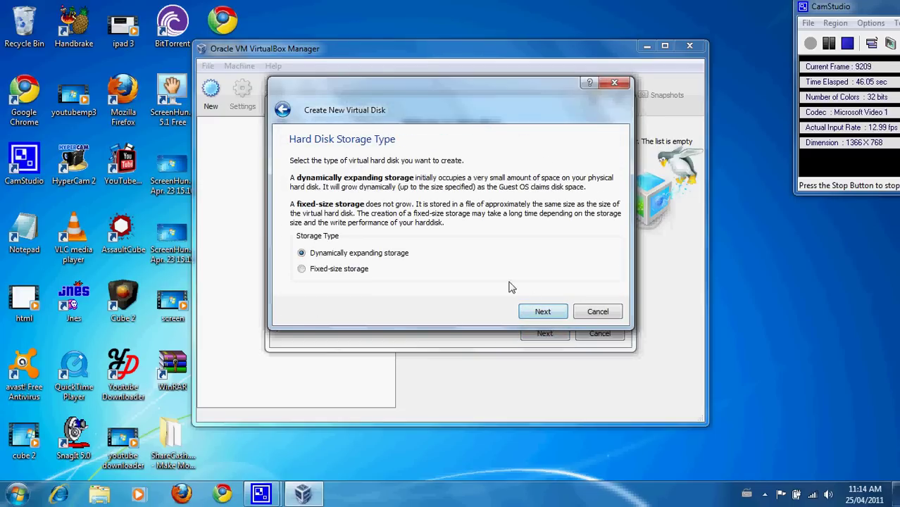
pyautogui.click(346, 269)
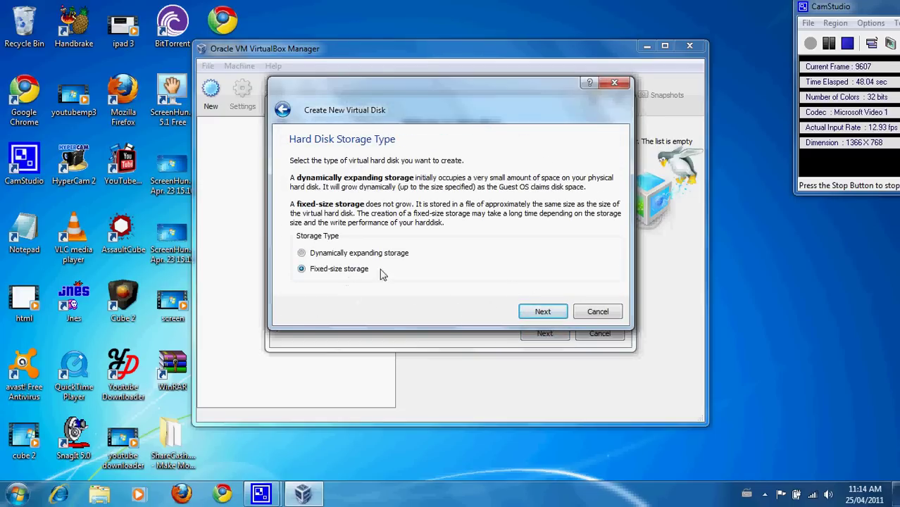
pyautogui.click(525, 317)
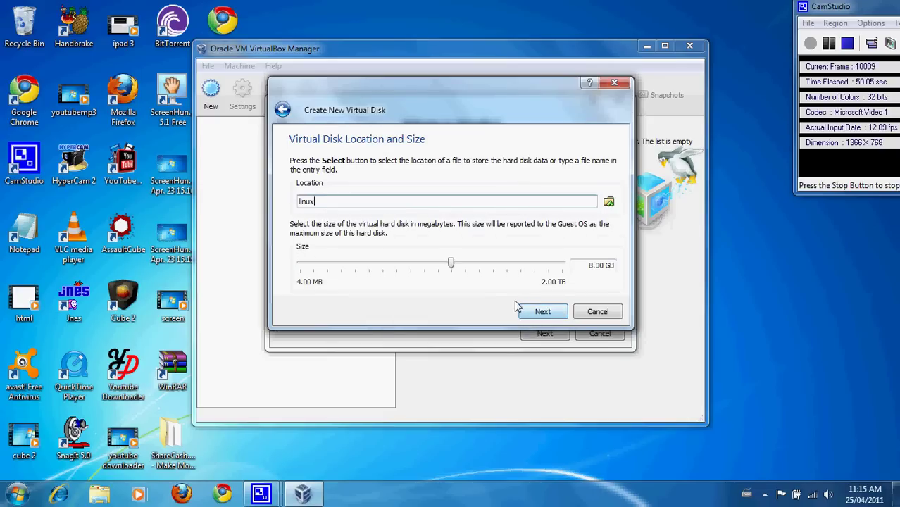
pyautogui.click(541, 311)
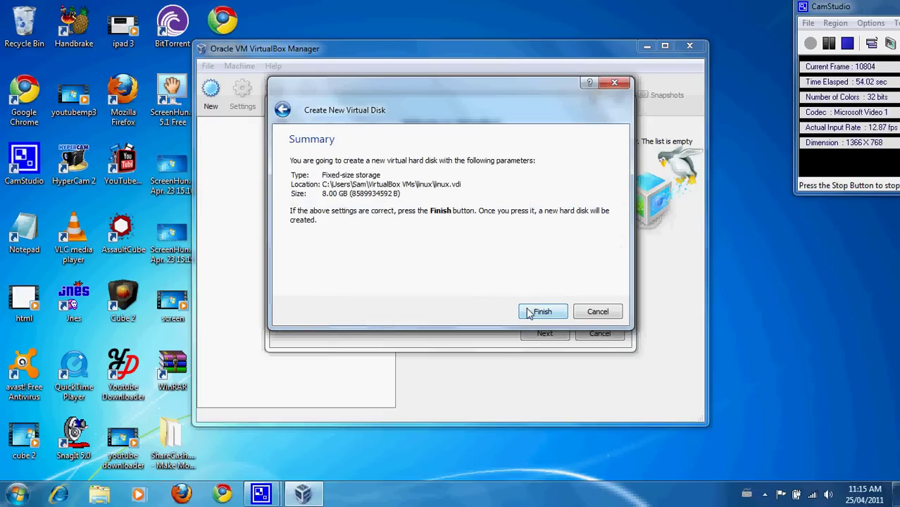
pyautogui.click(529, 313)
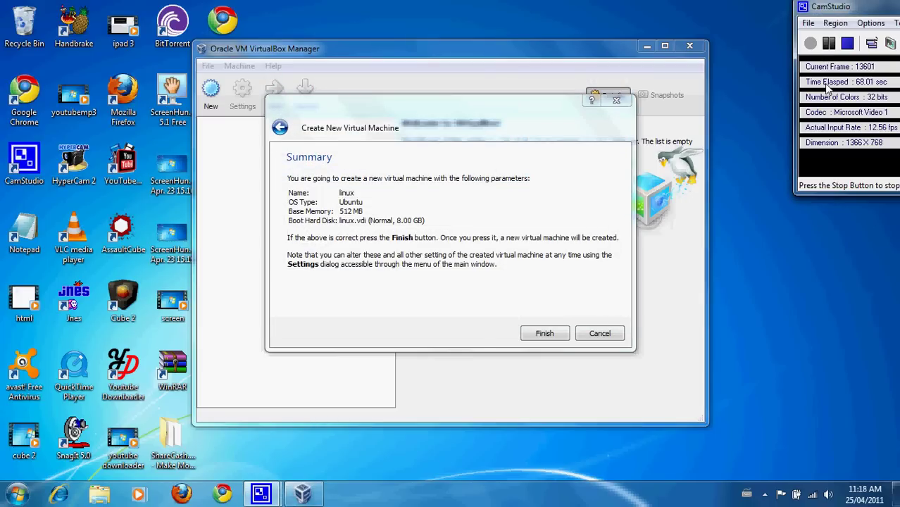
# - Create the linux VM, then close its Settings unchanged after dismissing the USB warning
pyautogui.click(564, 335)
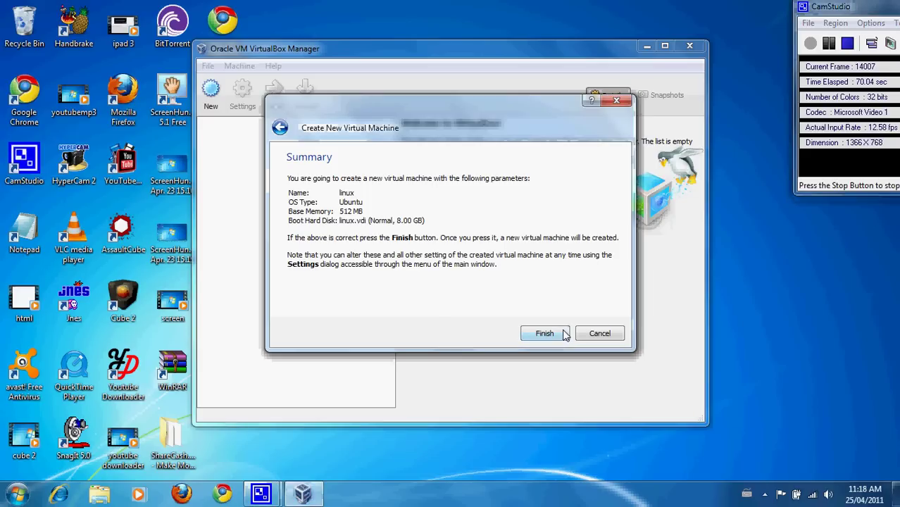
pyautogui.click(545, 333)
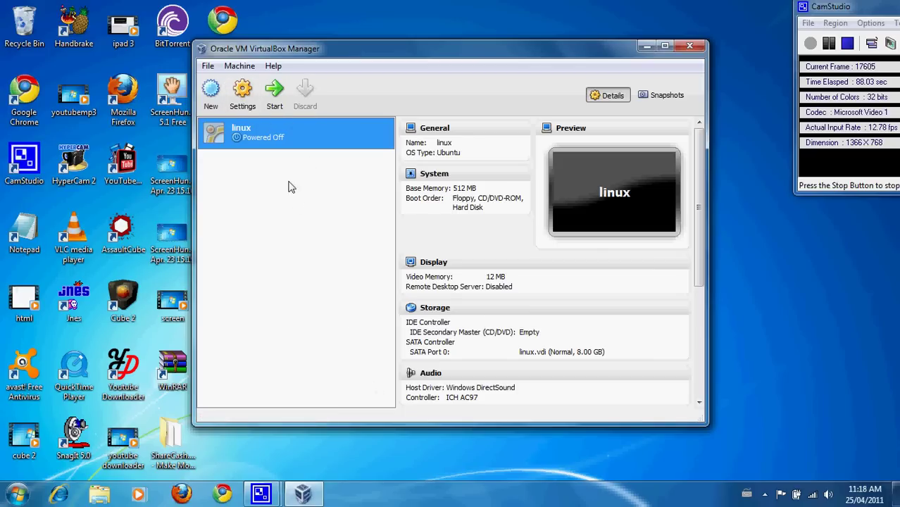
pyautogui.click(246, 104)
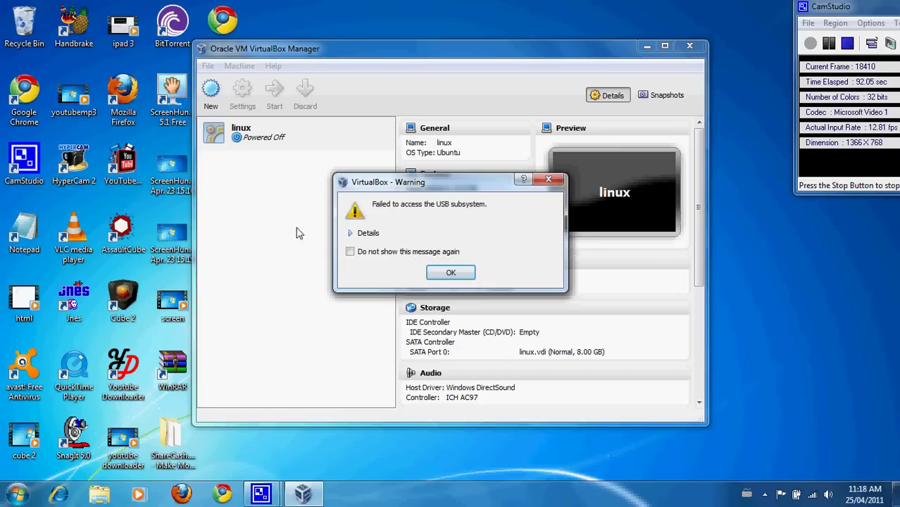
pyautogui.click(430, 272)
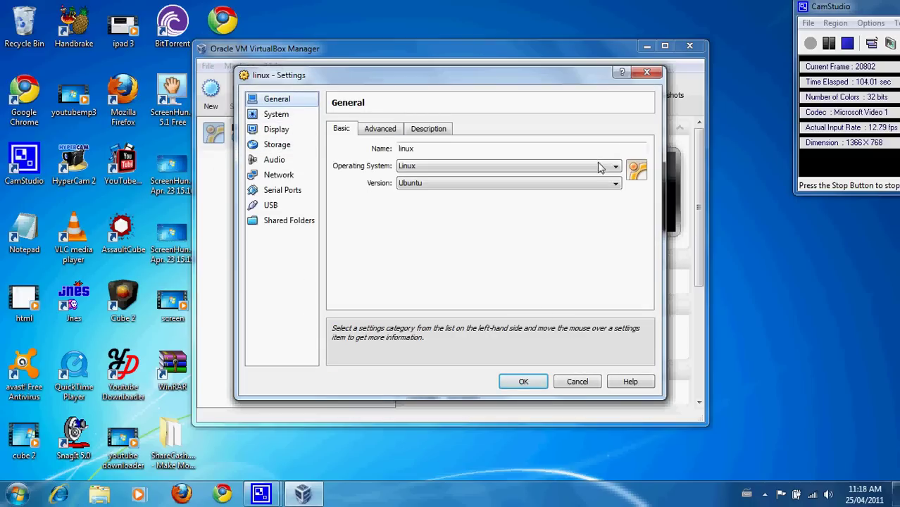
pyautogui.click(521, 381)
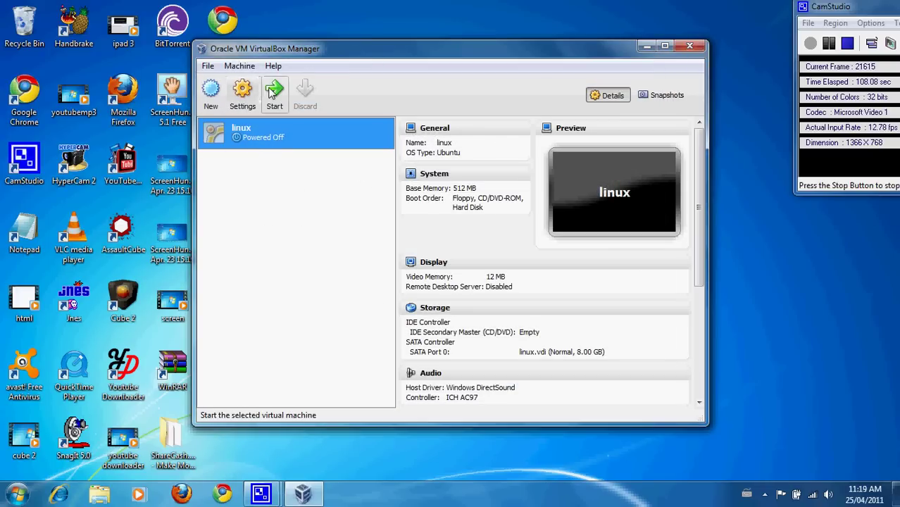
# - Start the linux VM and pick ubuntu-10.10-desktop-i386.iso from Downloads as its boot media
pyautogui.click(272, 93)
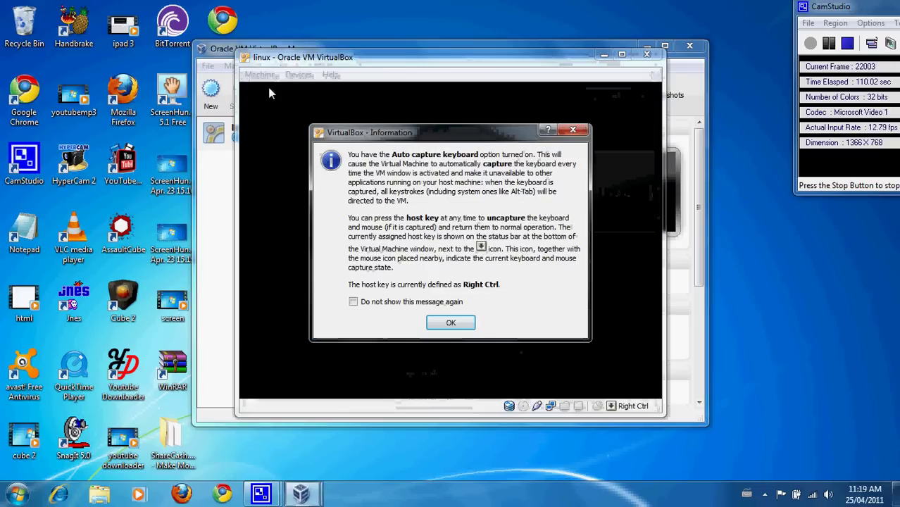
pyautogui.click(449, 323)
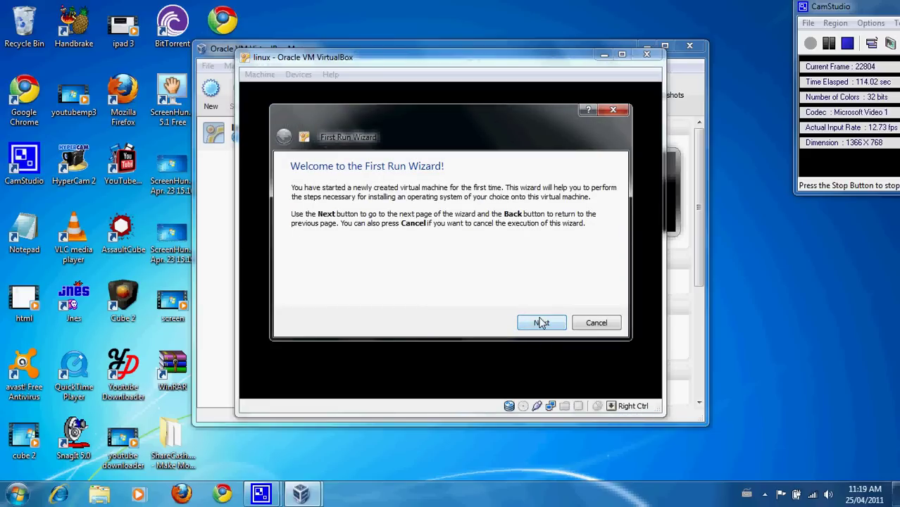
pyautogui.click(541, 323)
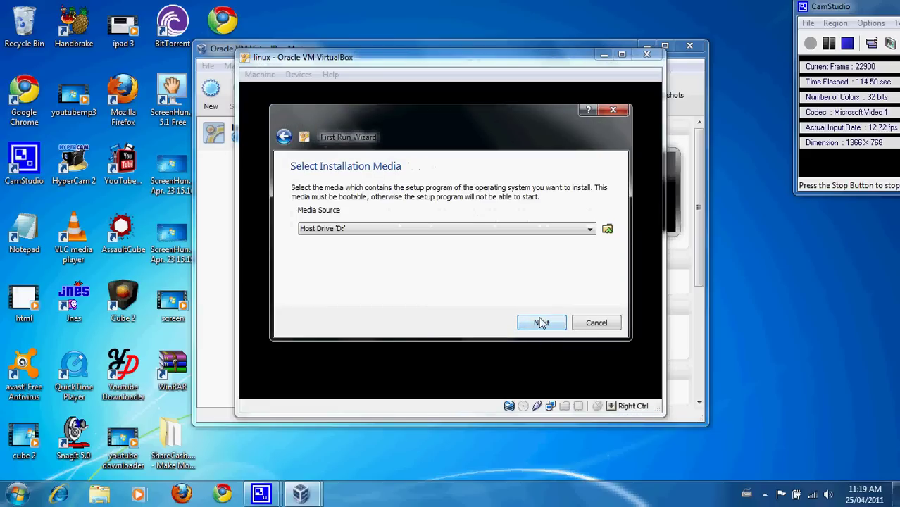
pyautogui.click(608, 231)
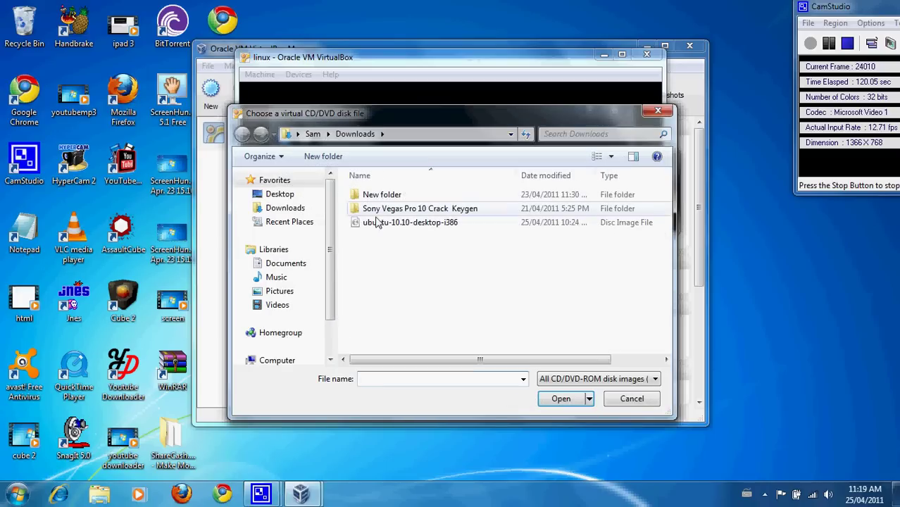
pyautogui.click(373, 223)
pyautogui.click(571, 402)
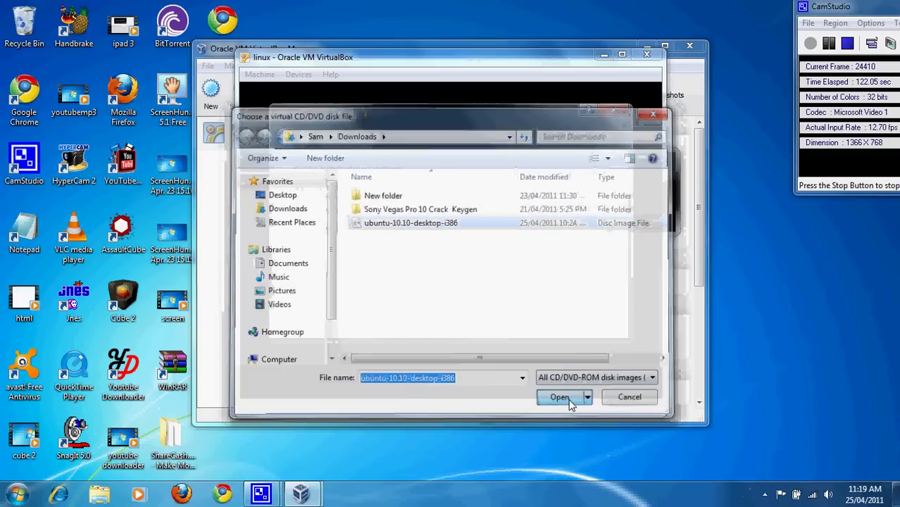
pyautogui.click(537, 324)
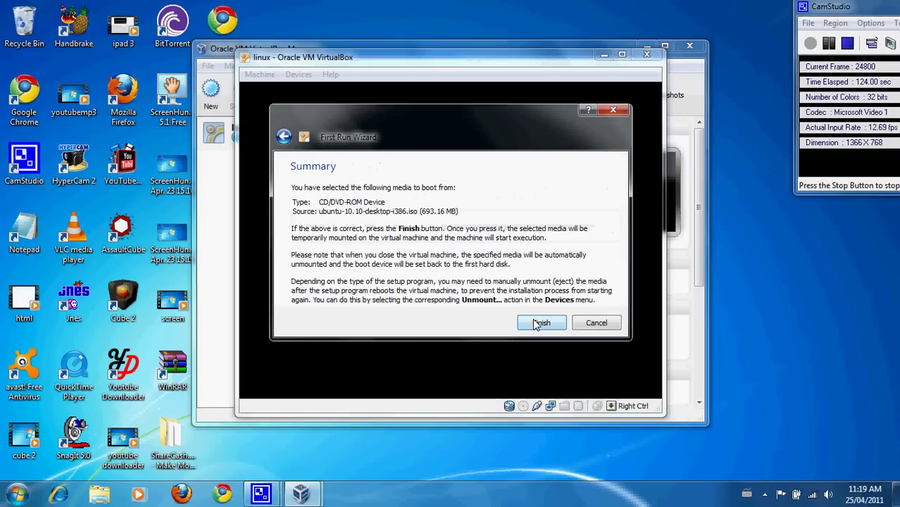
# - Boot the VM from the Ubuntu 10.10 disc, dismissing the colour depth and mouse integration notices
pyautogui.click(537, 323)
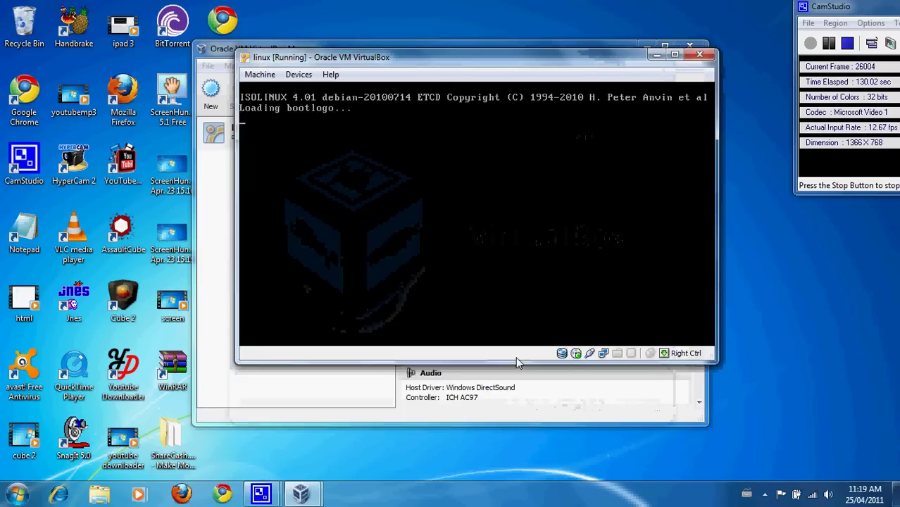
pyautogui.click(453, 307)
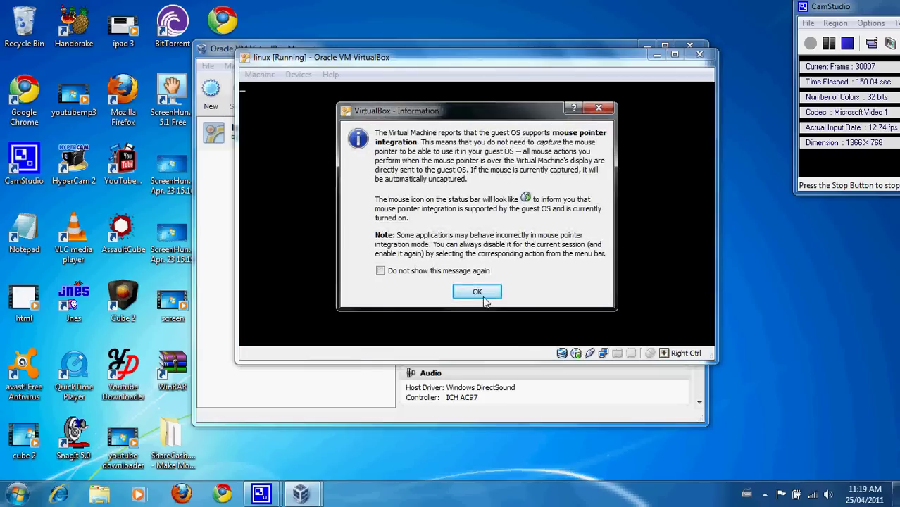
pyautogui.press('Return')
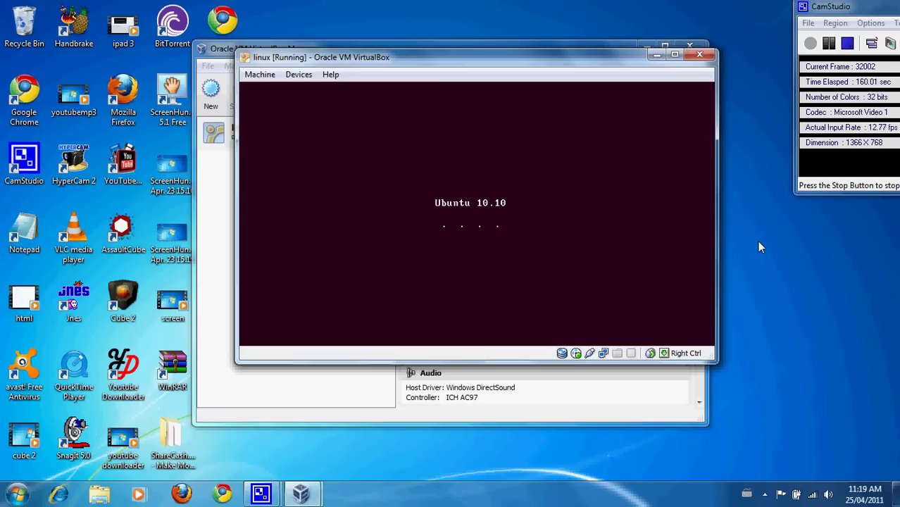
pyautogui.click(829, 44)
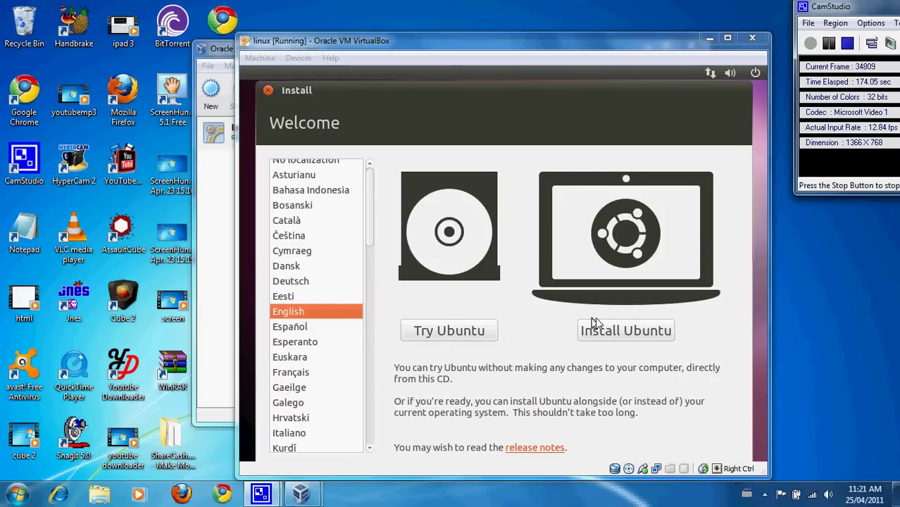
# - Begin installing Ubuntu in English with third-party software enabled
pyautogui.click(615, 330)
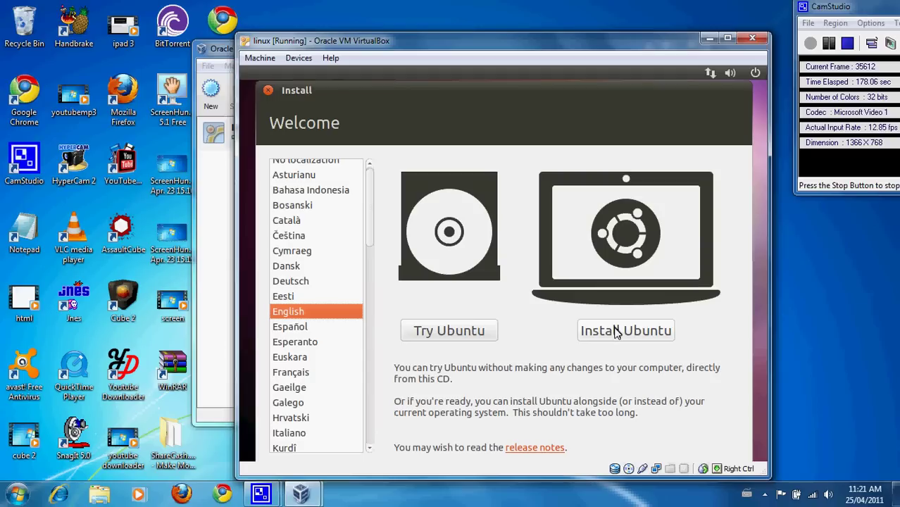
pyautogui.click(618, 336)
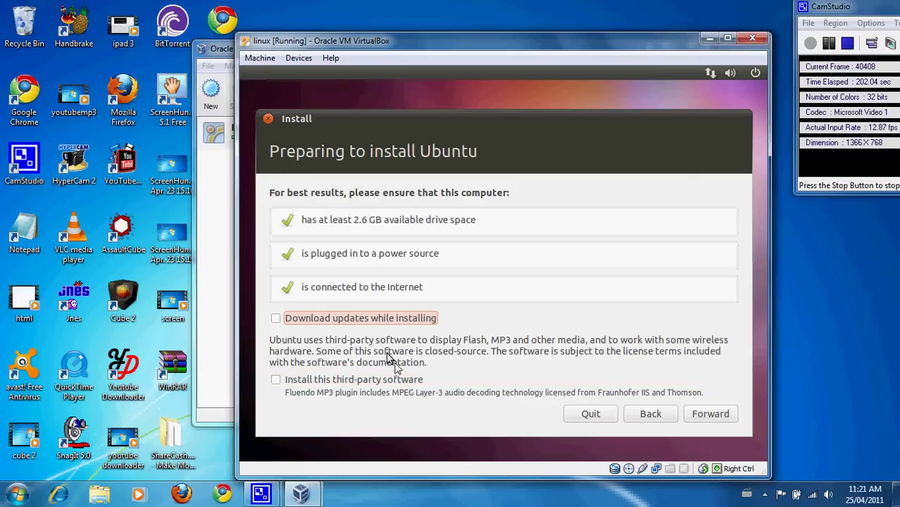
pyautogui.click(280, 383)
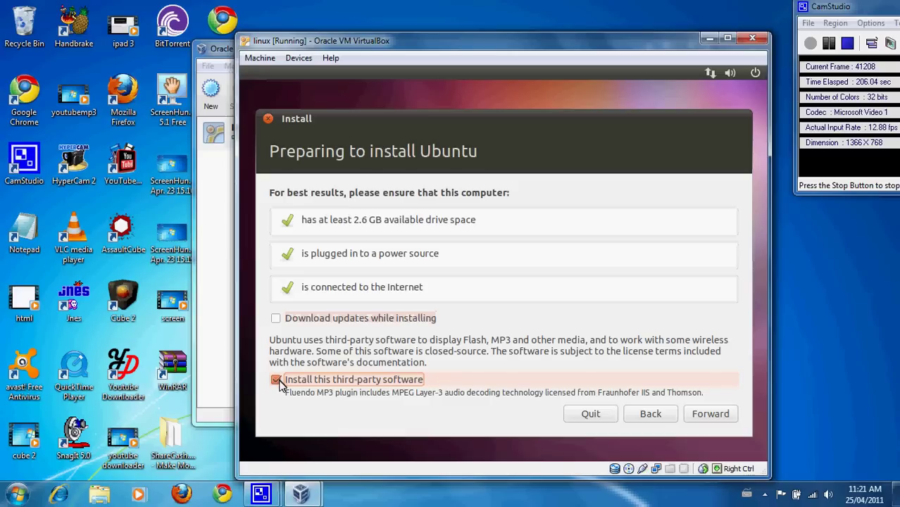
pyautogui.click(694, 414)
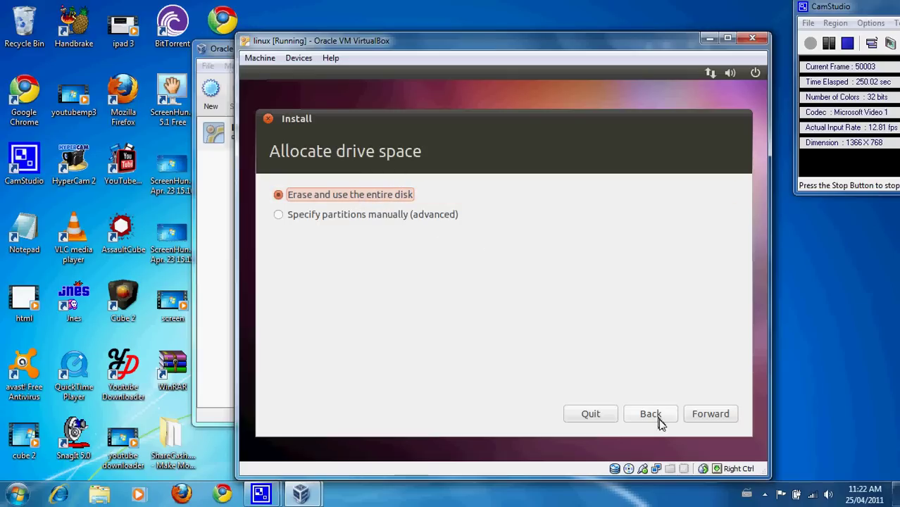
# - Erase and use the entire 8.6 GB virtual disk, then start the installation
pyautogui.click(716, 415)
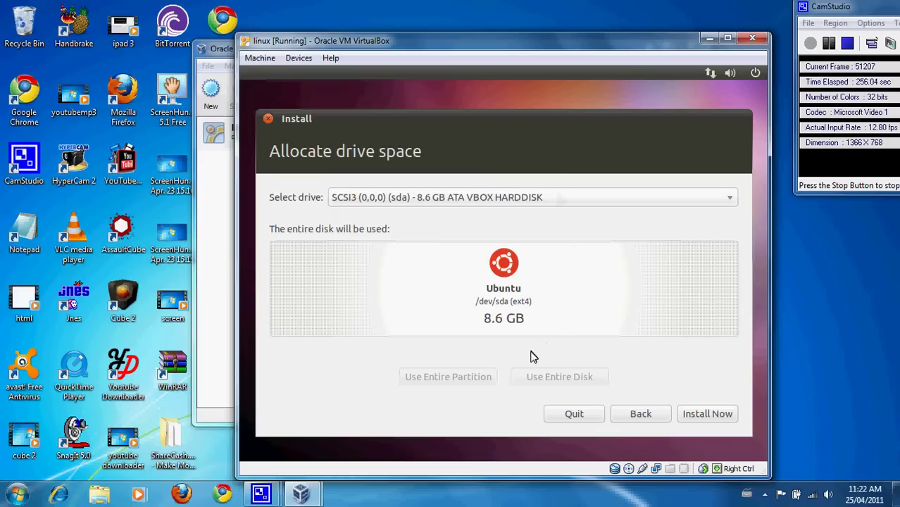
pyautogui.click(706, 415)
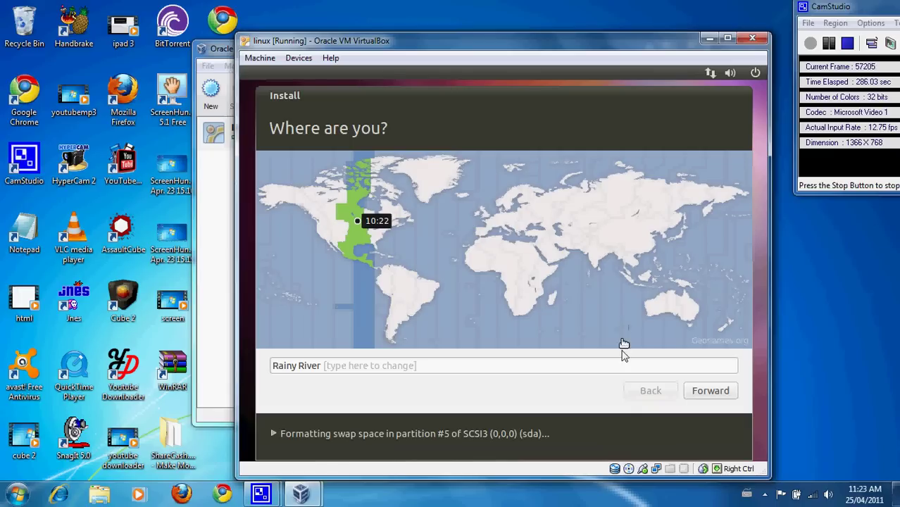
# - Set the location to Montreal and keep the USA keyboard layout
pyautogui.click(618, 364)
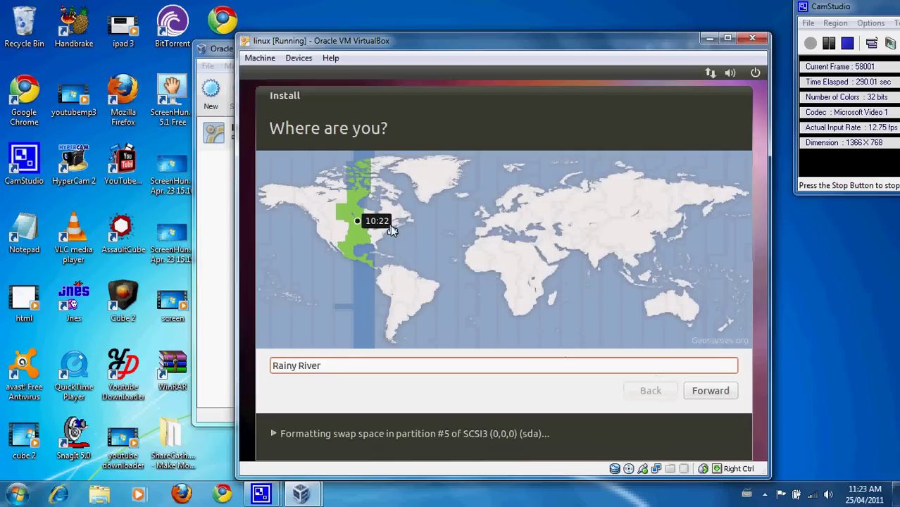
pyautogui.click(380, 233)
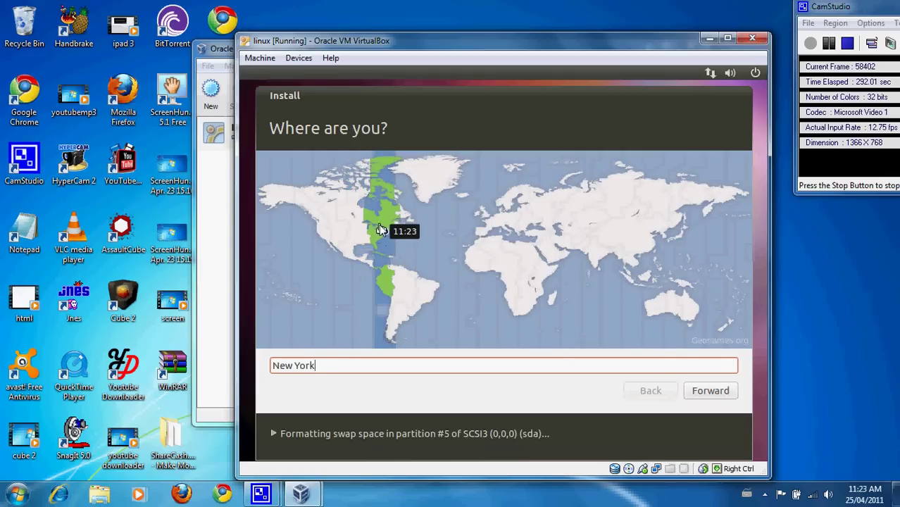
pyautogui.click(378, 228)
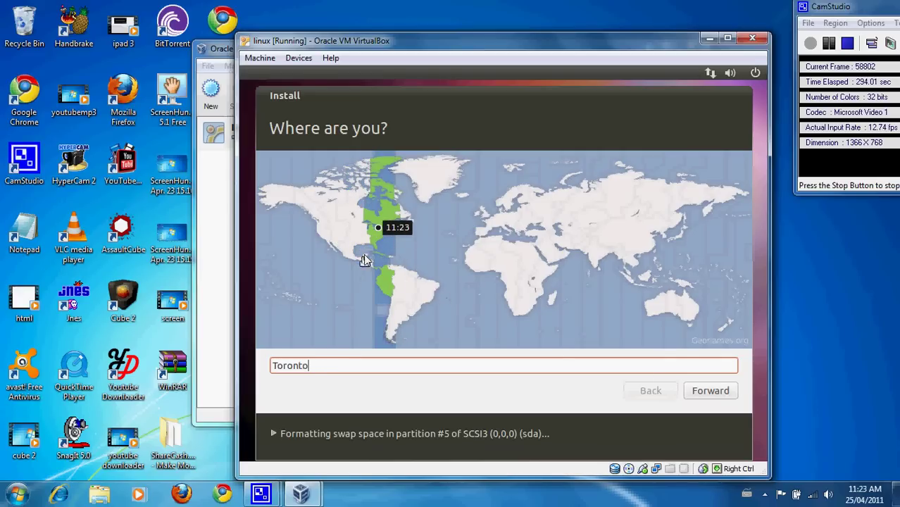
pyautogui.click(375, 238)
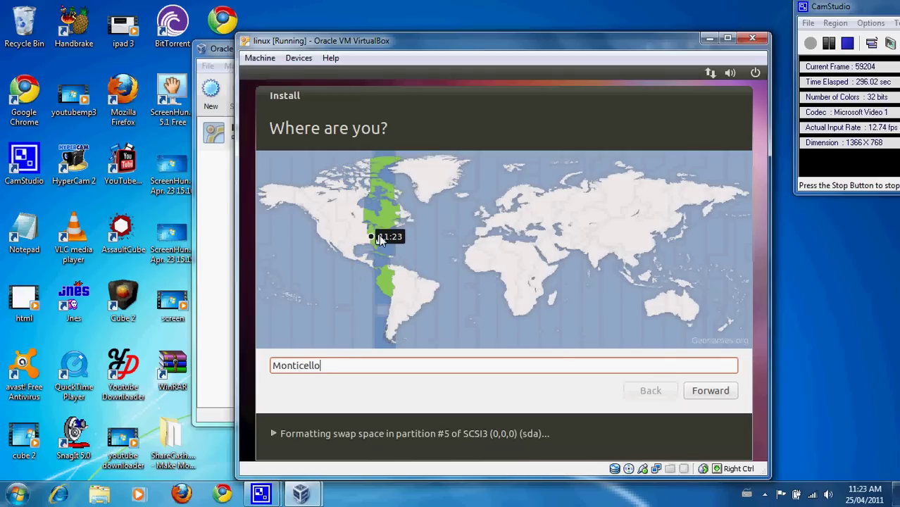
pyautogui.click(384, 227)
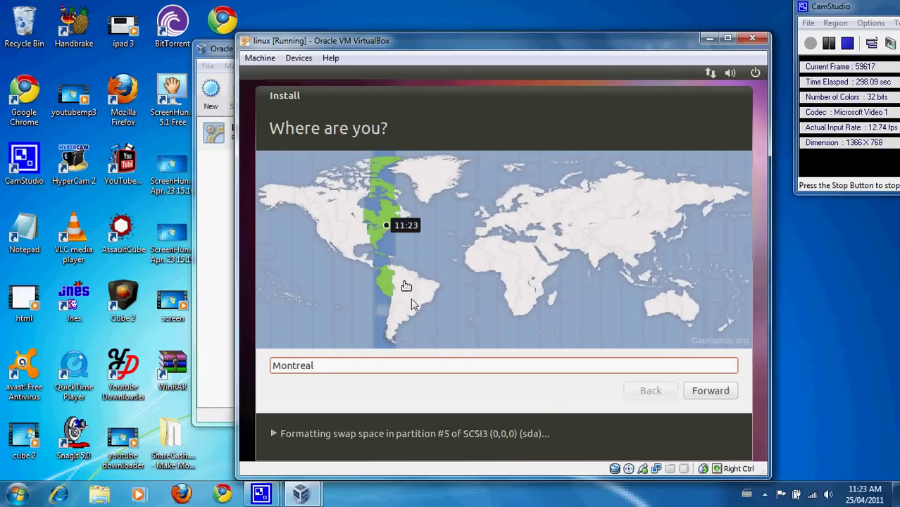
pyautogui.click(710, 392)
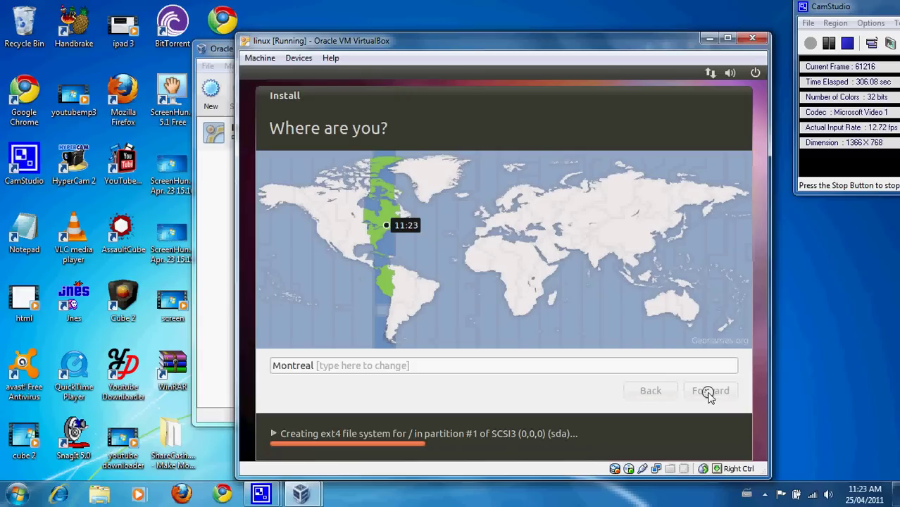
pyautogui.click(710, 391)
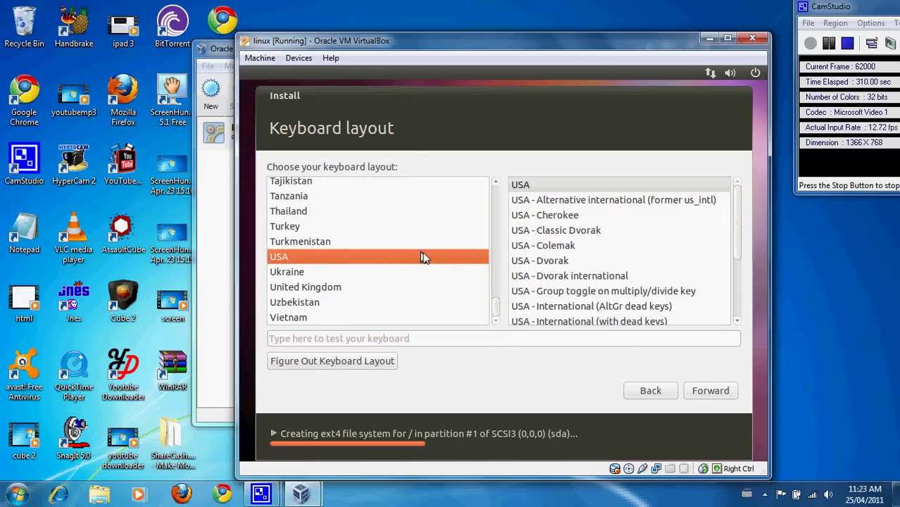
pyautogui.click(713, 392)
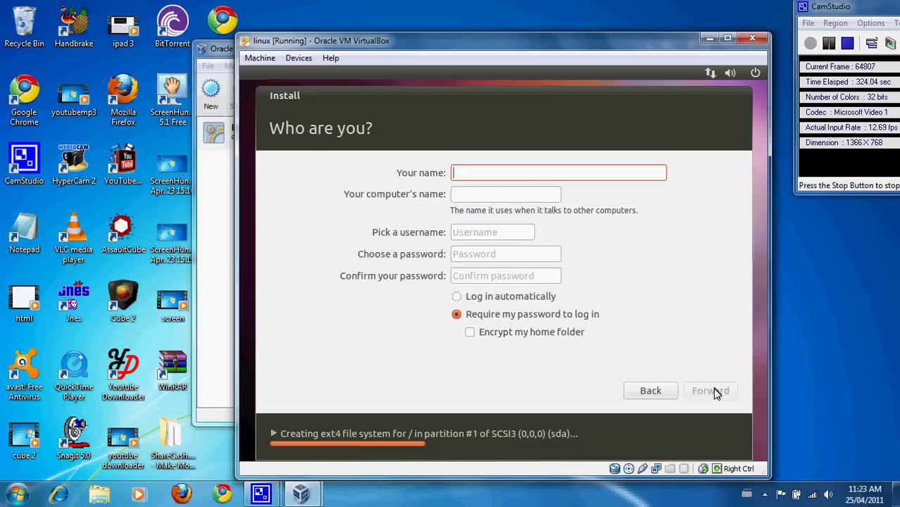
# - Fill in the new user's name and username, enter and confirm the password, and continue
pyautogui.write('sam')
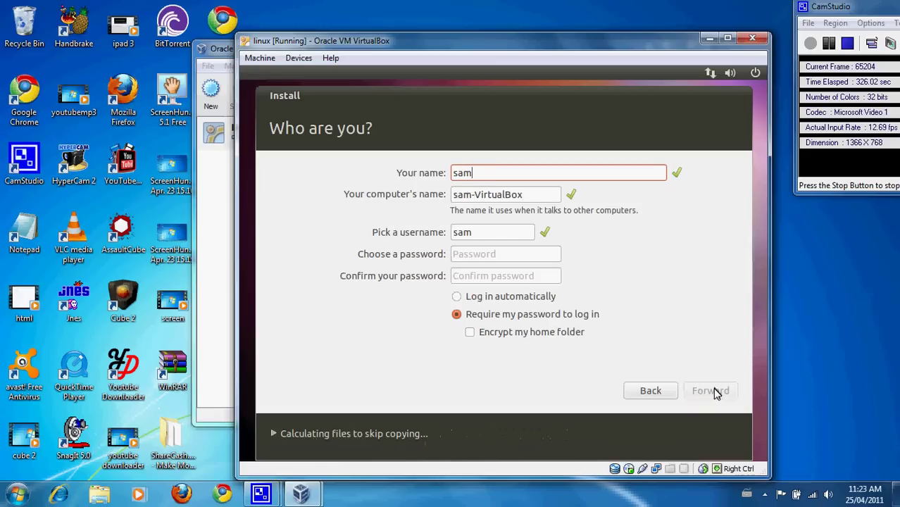
pyautogui.write('bob')
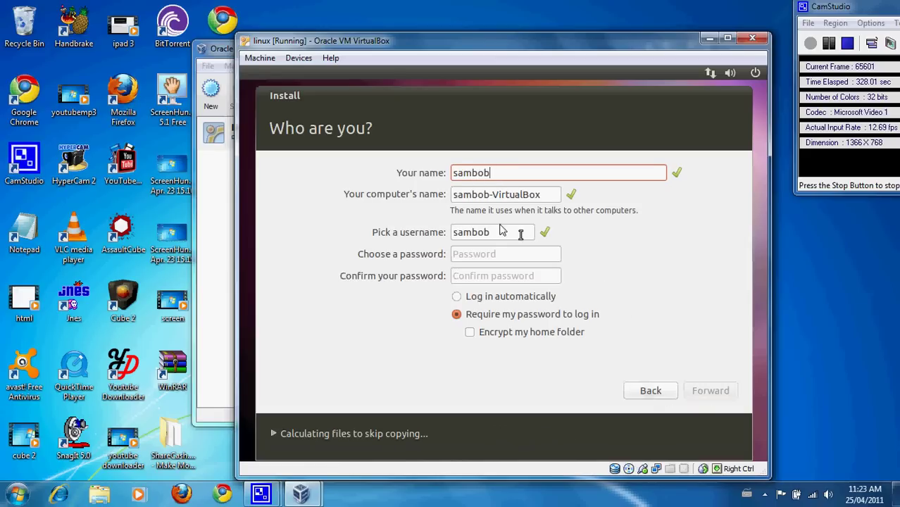
pyautogui.click(485, 258)
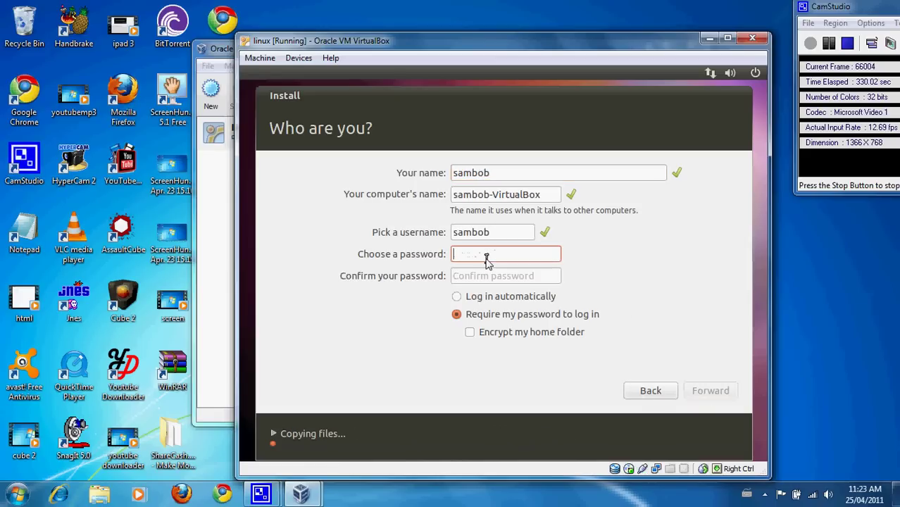
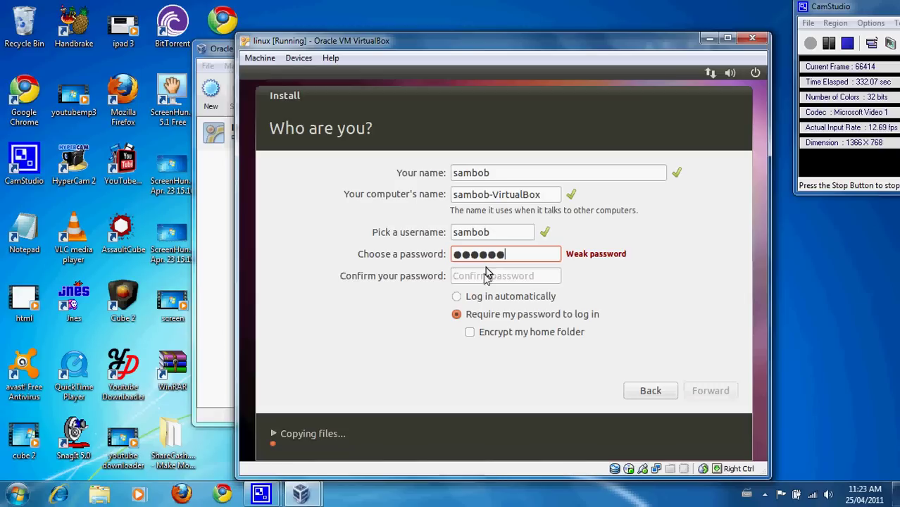
pyautogui.click(484, 277)
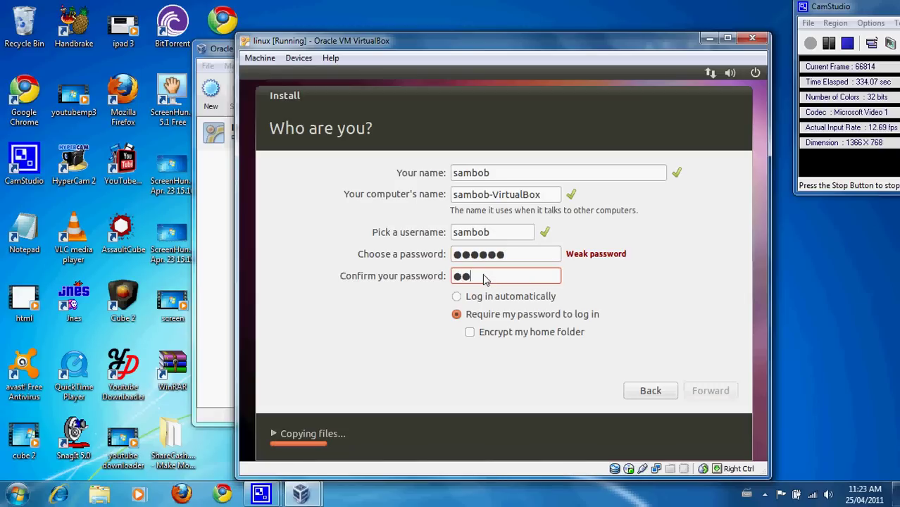
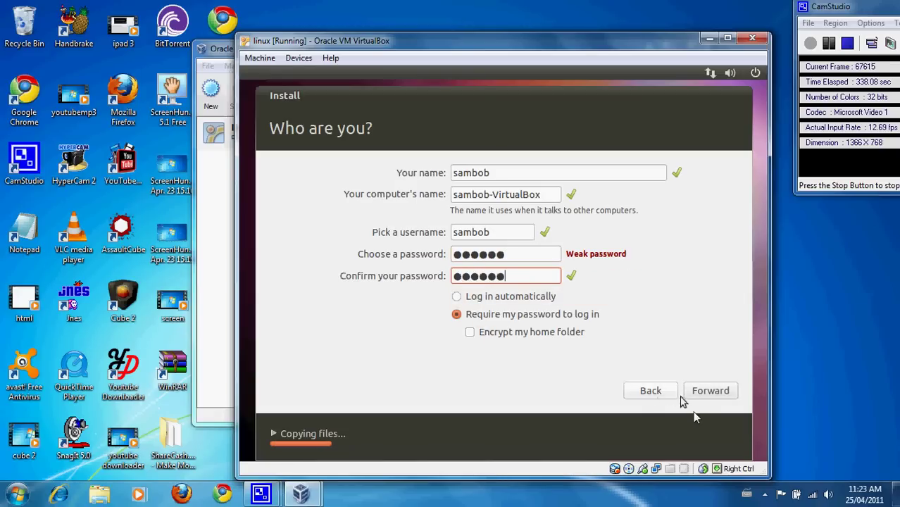
pyautogui.click(712, 391)
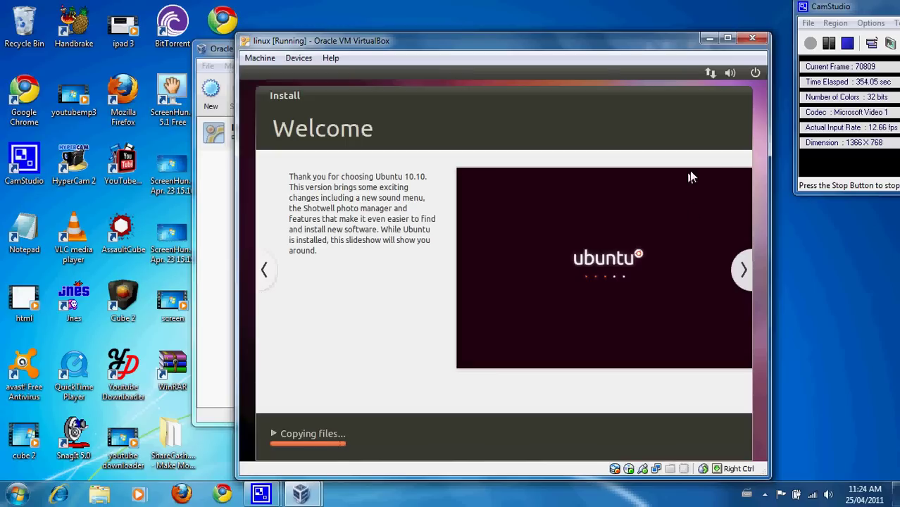
# - Restart the VM once the Ubuntu installation completes
pyautogui.click(828, 44)
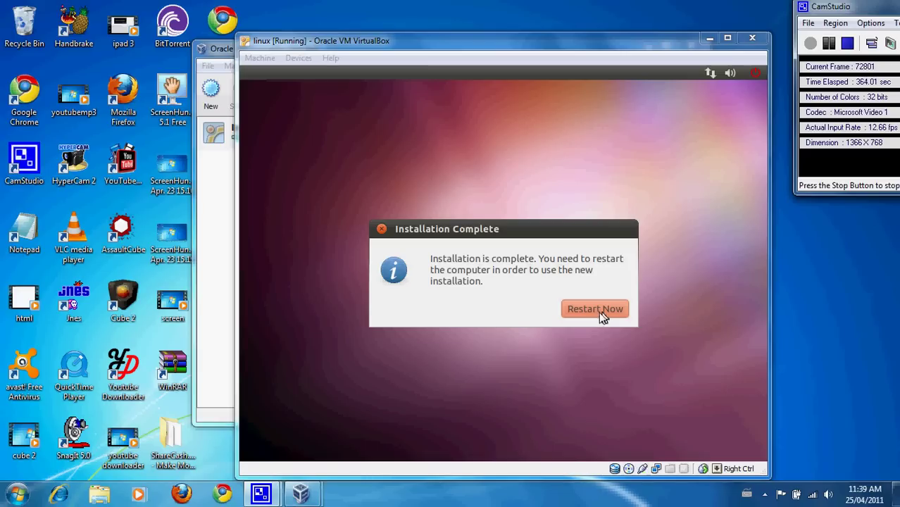
pyautogui.click(600, 315)
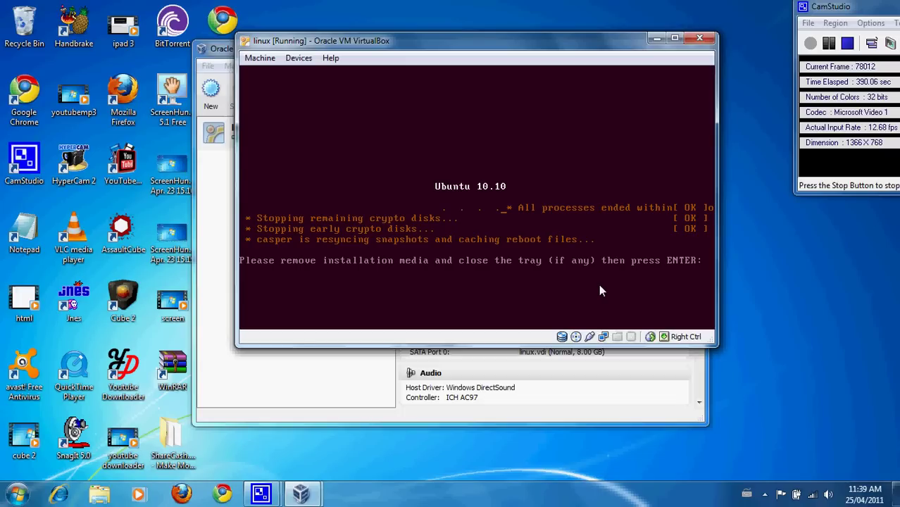
# - Confirm the install media is removed, let the VM reboot, and dismiss both mouse-integration notices
pyautogui.press('Return')
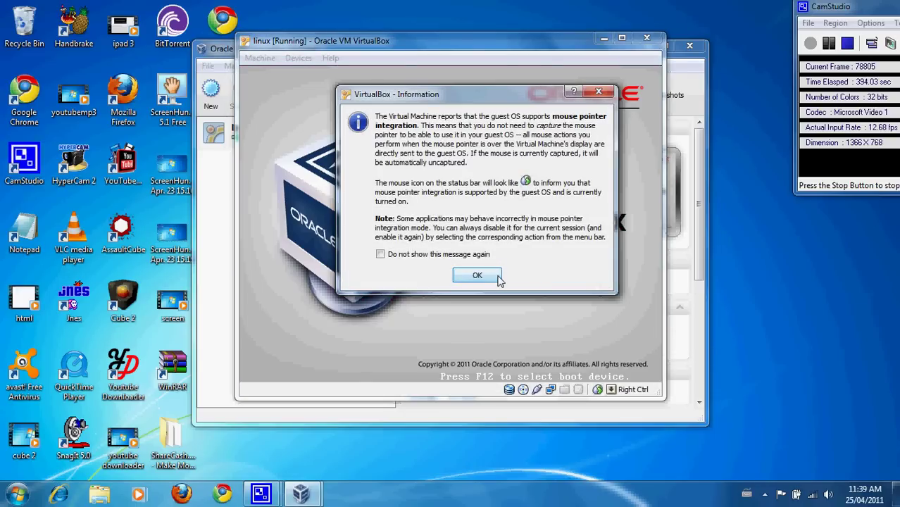
pyautogui.click(486, 275)
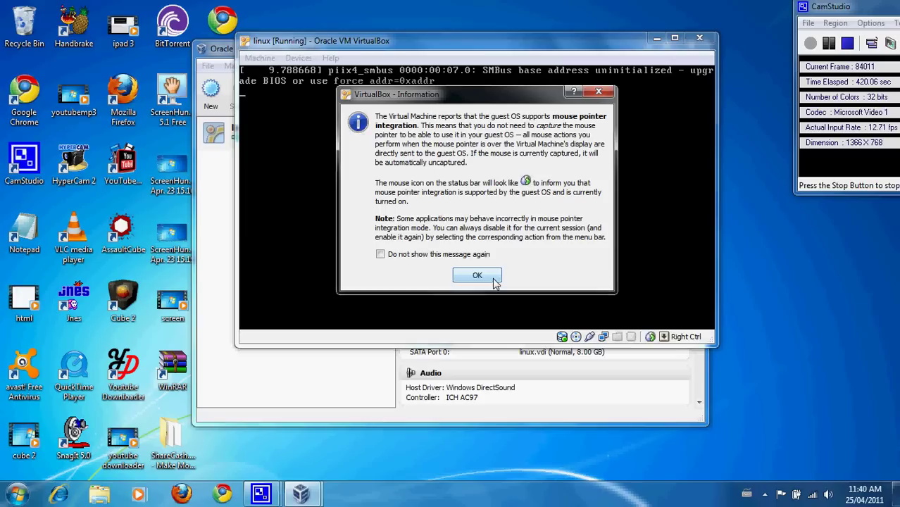
pyautogui.click(494, 279)
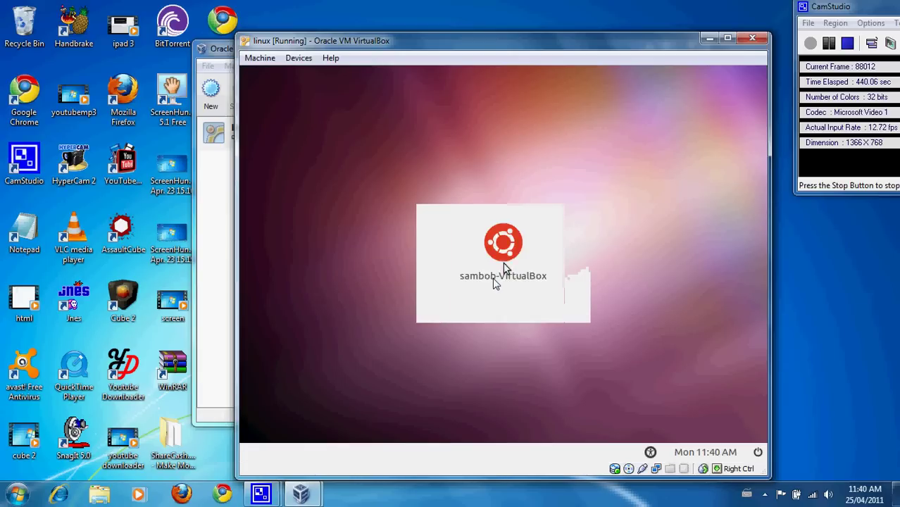
# - Log in as the new user account by entering its password at the Ubuntu login screen
pyautogui.click(493, 277)
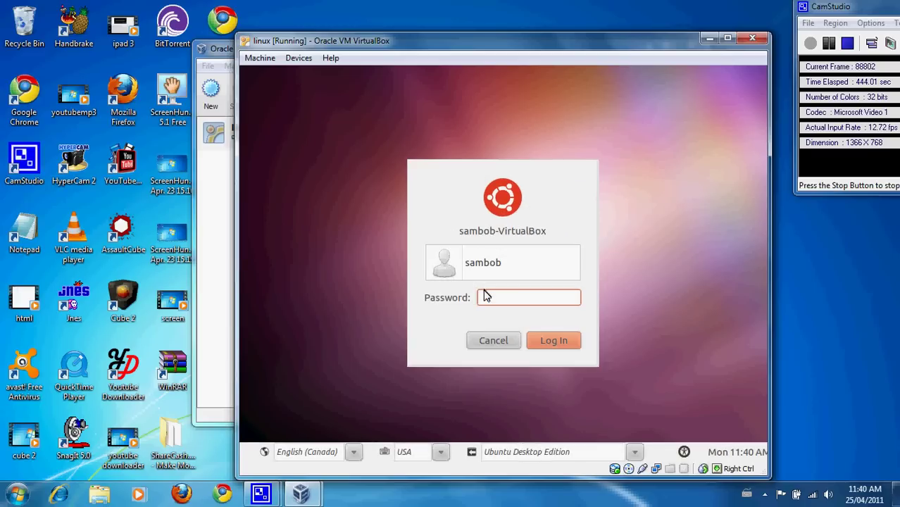
pyautogui.click(532, 343)
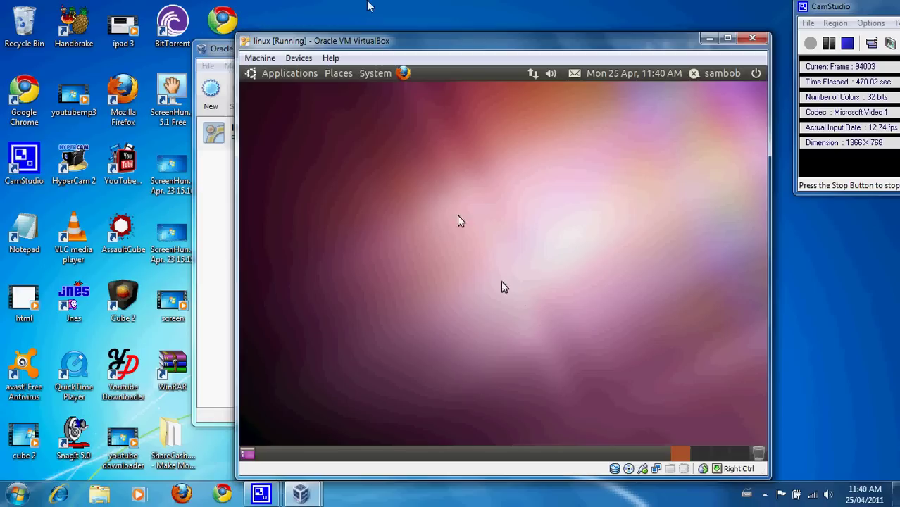
pyautogui.click(302, 76)
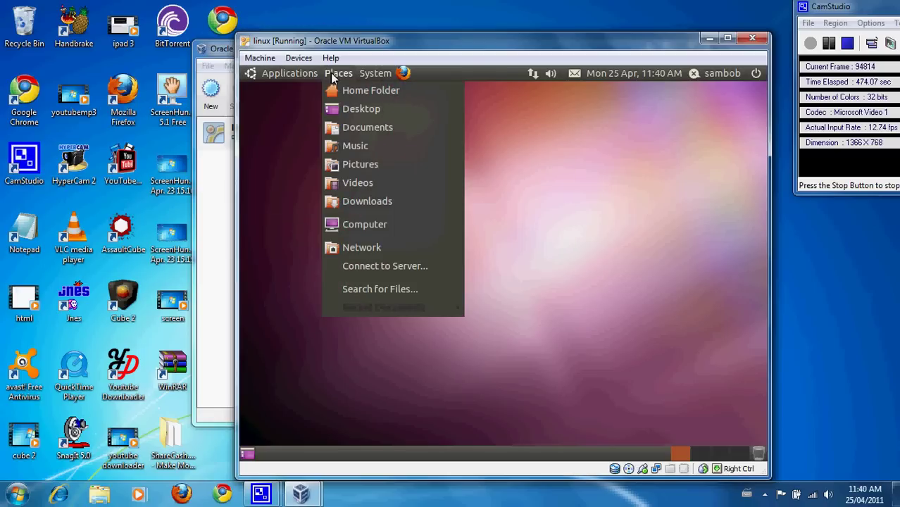
pyautogui.moveTo(359, 75)
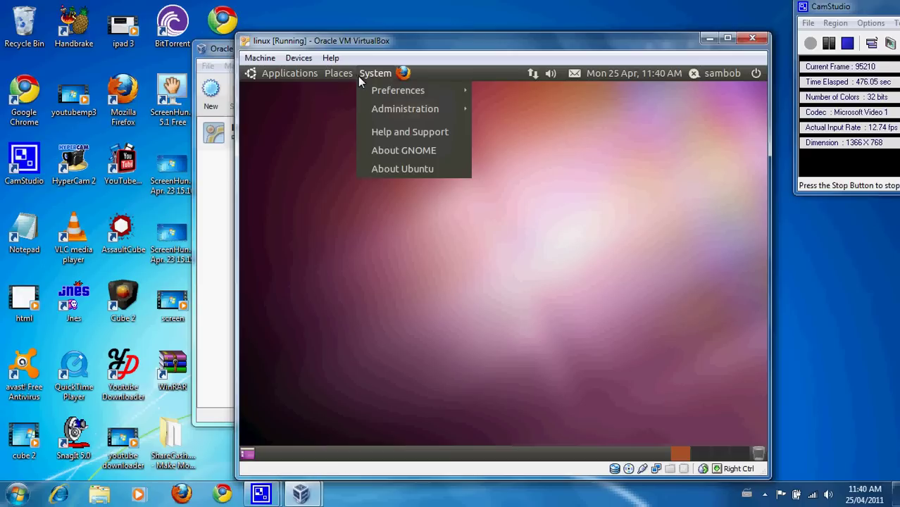
pyautogui.click(310, 167)
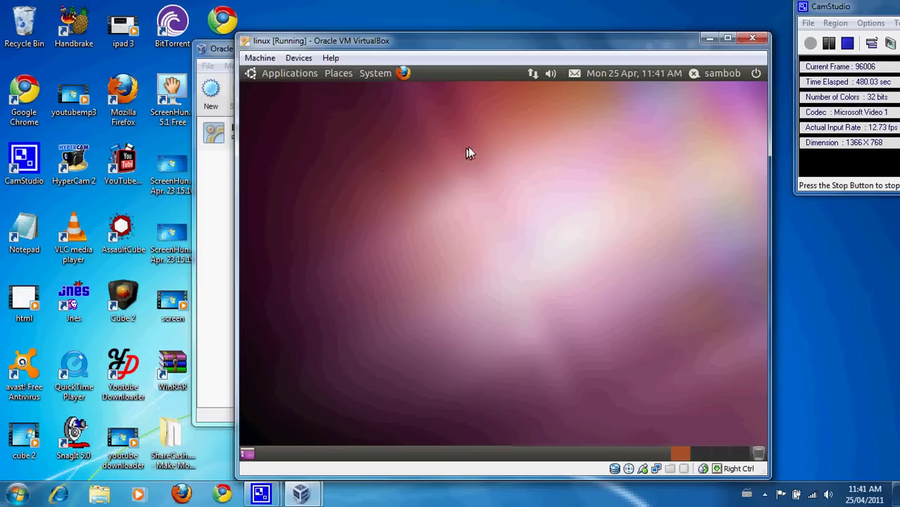
pyautogui.click(308, 74)
pyautogui.click(302, 198)
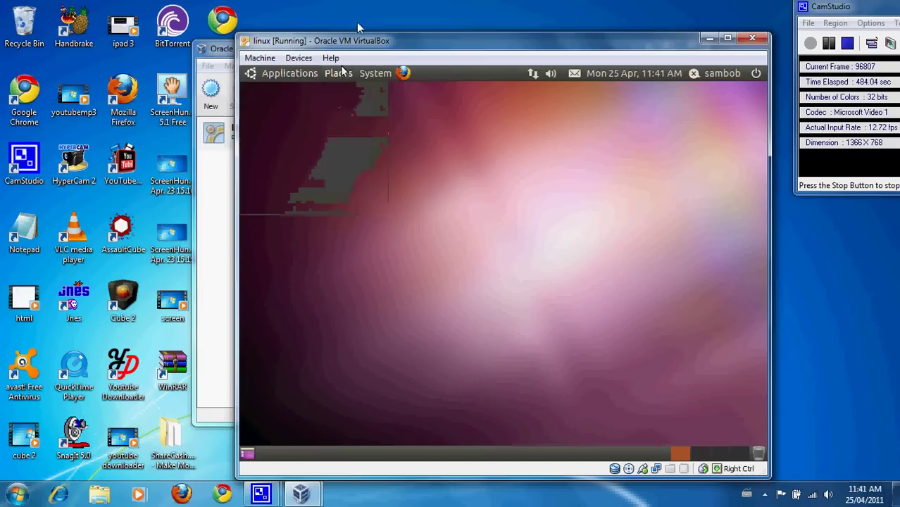
pyautogui.click(341, 72)
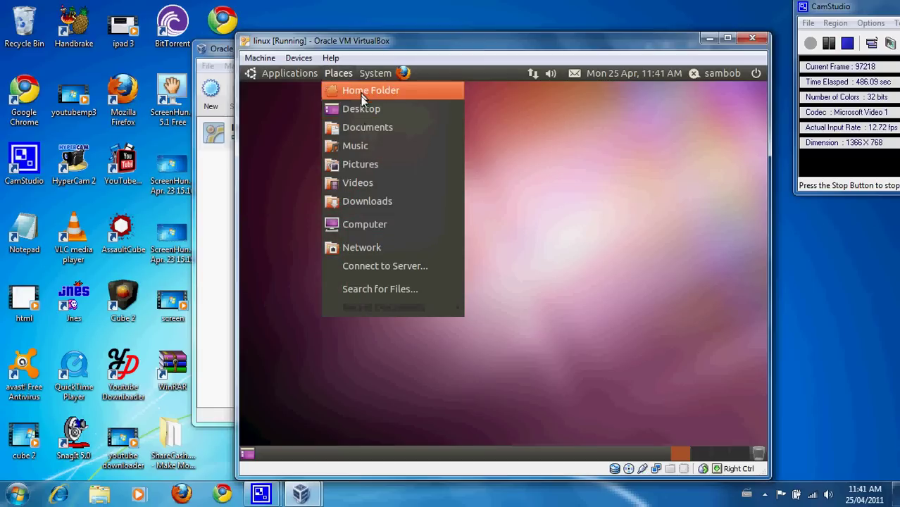
pyautogui.click(352, 228)
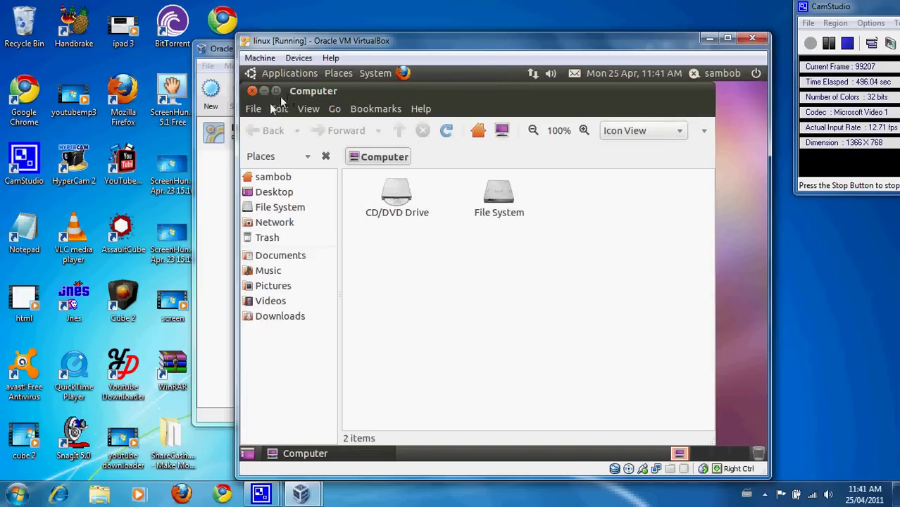
pyautogui.click(251, 91)
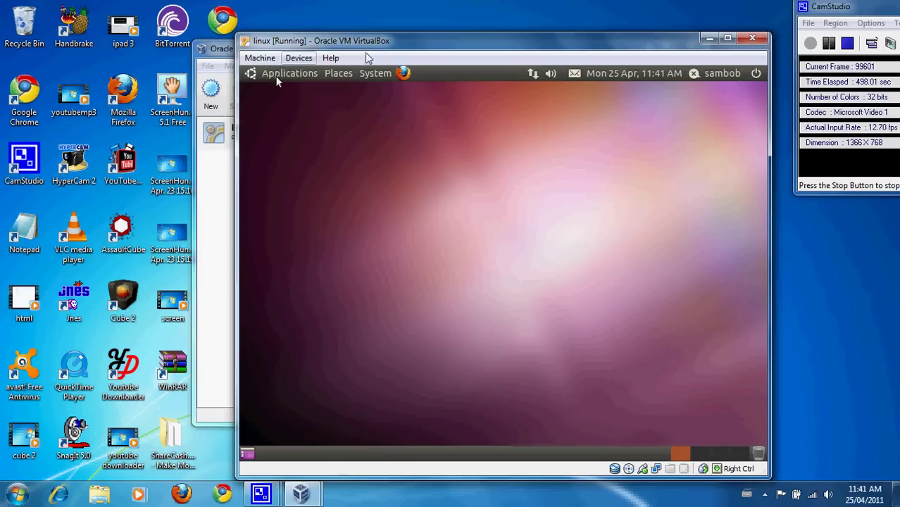